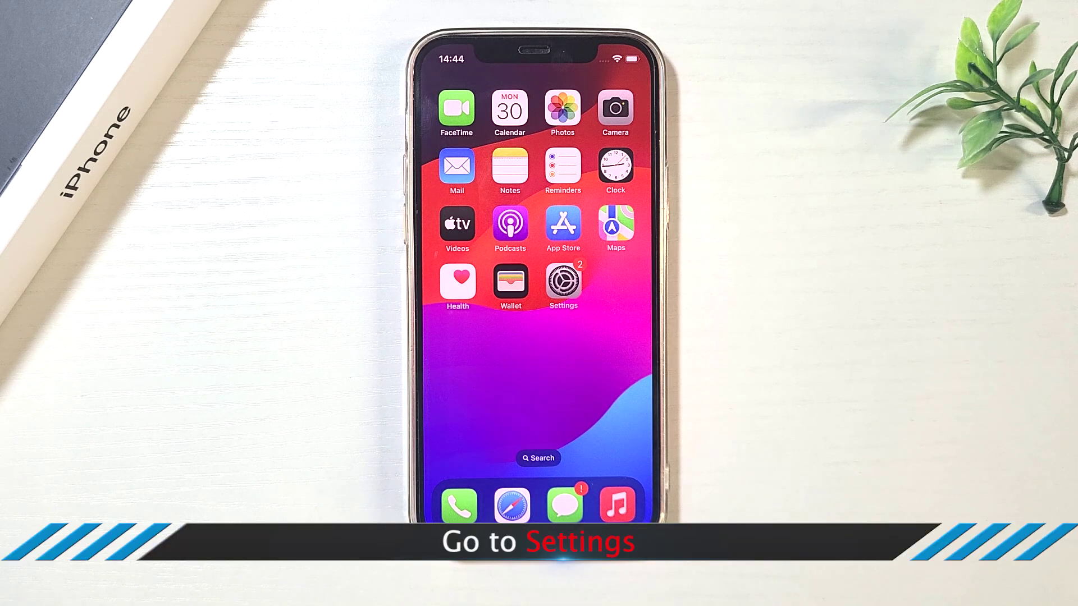
# Step: Go through Settings and General to the VPN & Device Management page
pyautogui.click(563, 282)
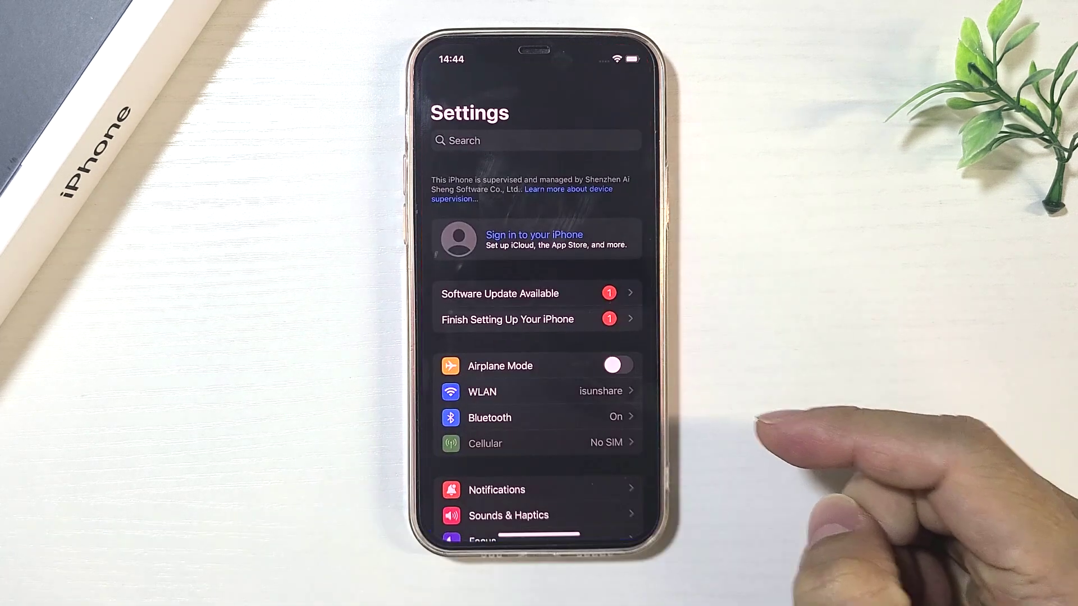
pyautogui.scroll(-3, 539, 337)
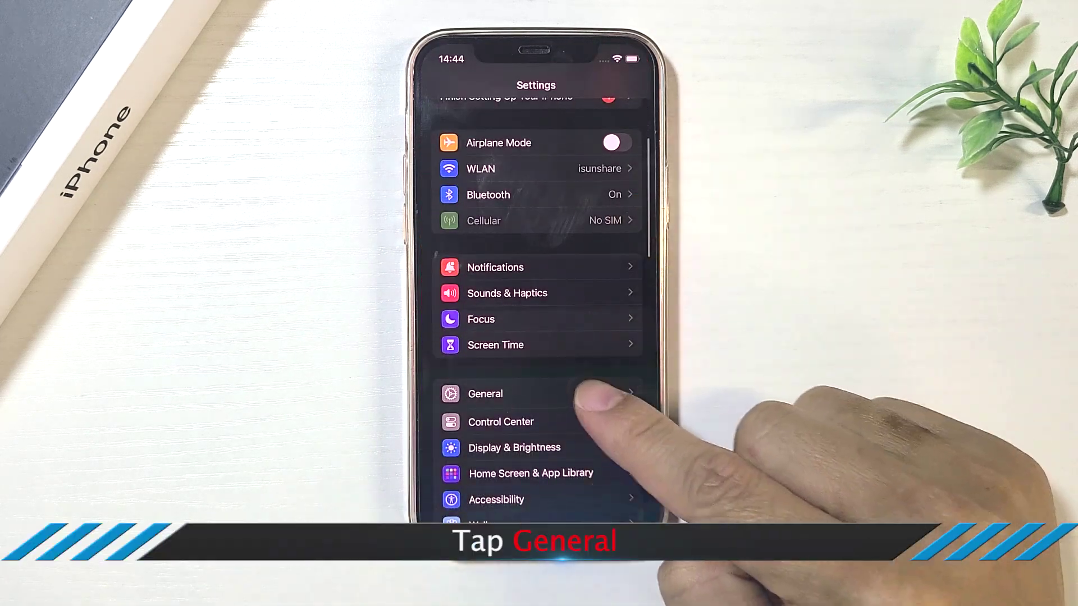
pyautogui.click(505, 394)
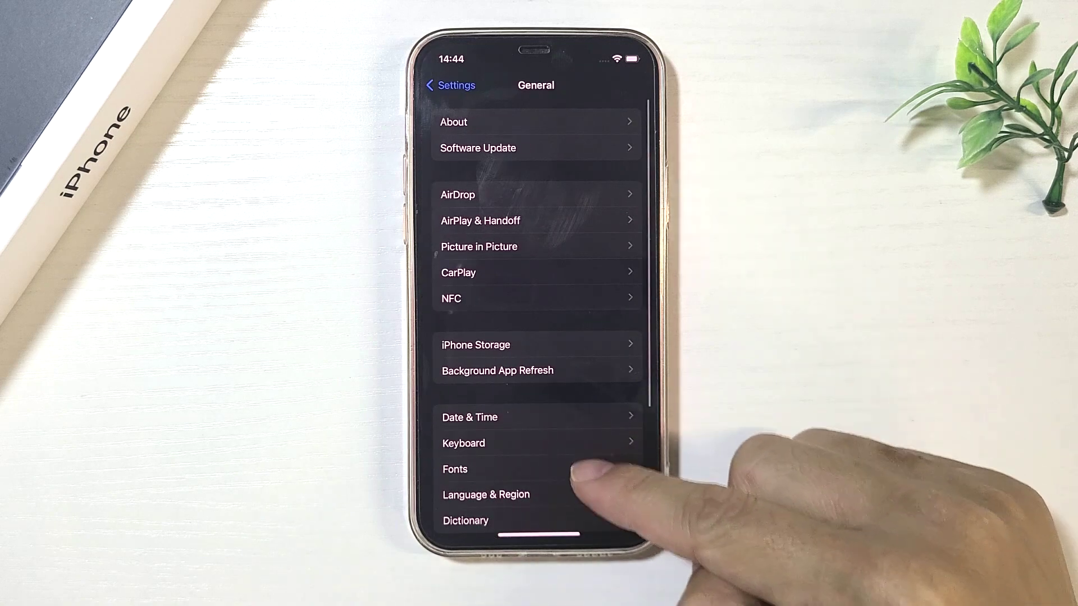
pyautogui.scroll(-5, 539, 337)
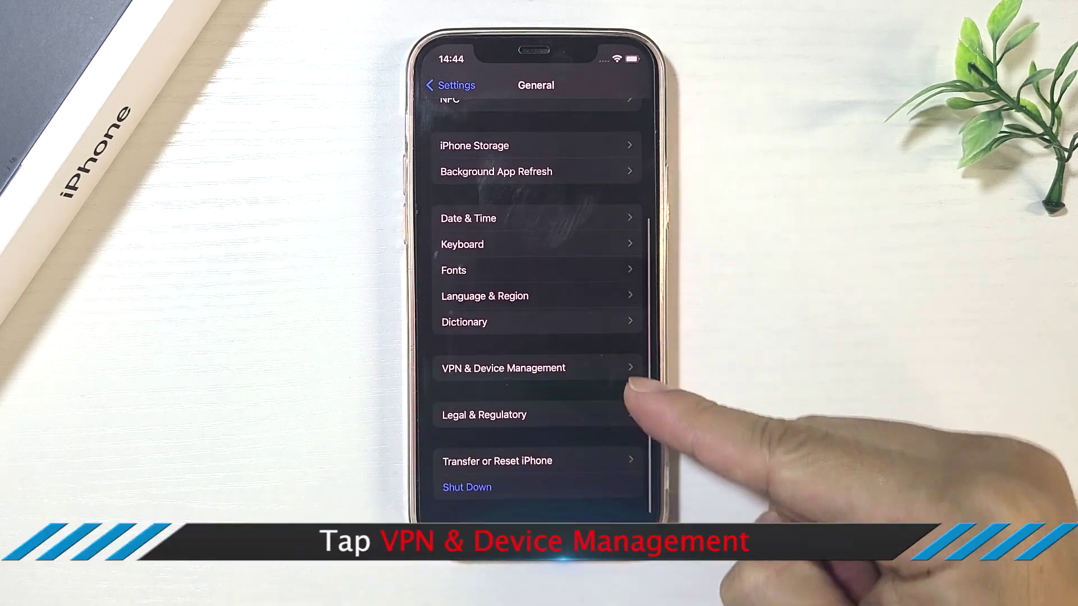
pyautogui.click(514, 368)
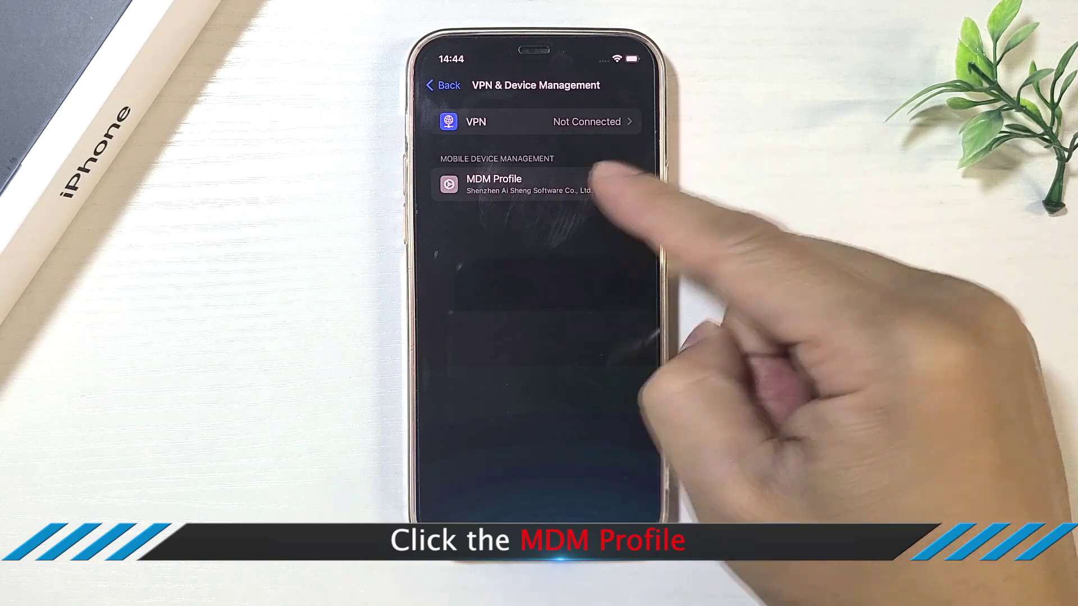
# Step: Open the MDM Profile from Shenzhen Ai Sheng Software to view its details
pyautogui.click(510, 186)
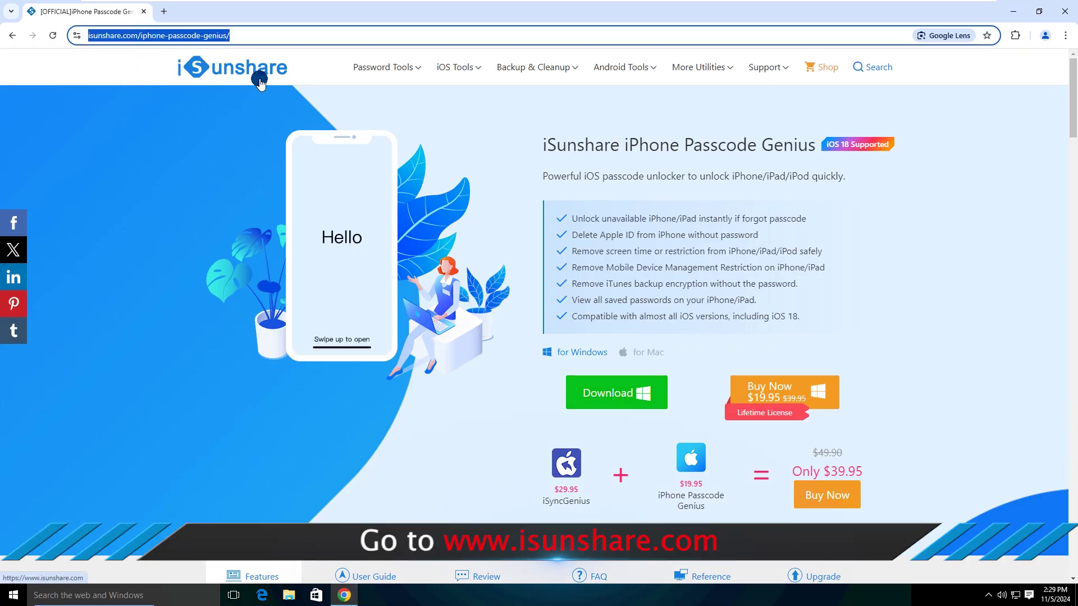
# Step: View the iSunshare iPhone Passcode Genius product page in Chrome
pyautogui.click(438, 118)
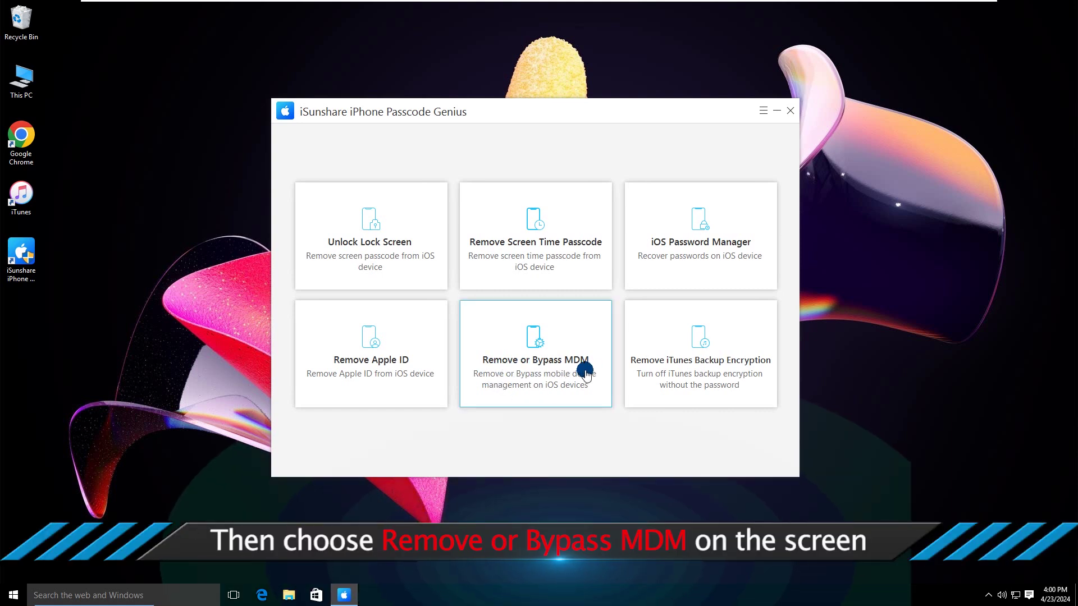
# Step: Choose Remove or Bypass MDM and start the bypass on the connected iPhone XS
pyautogui.click(535, 362)
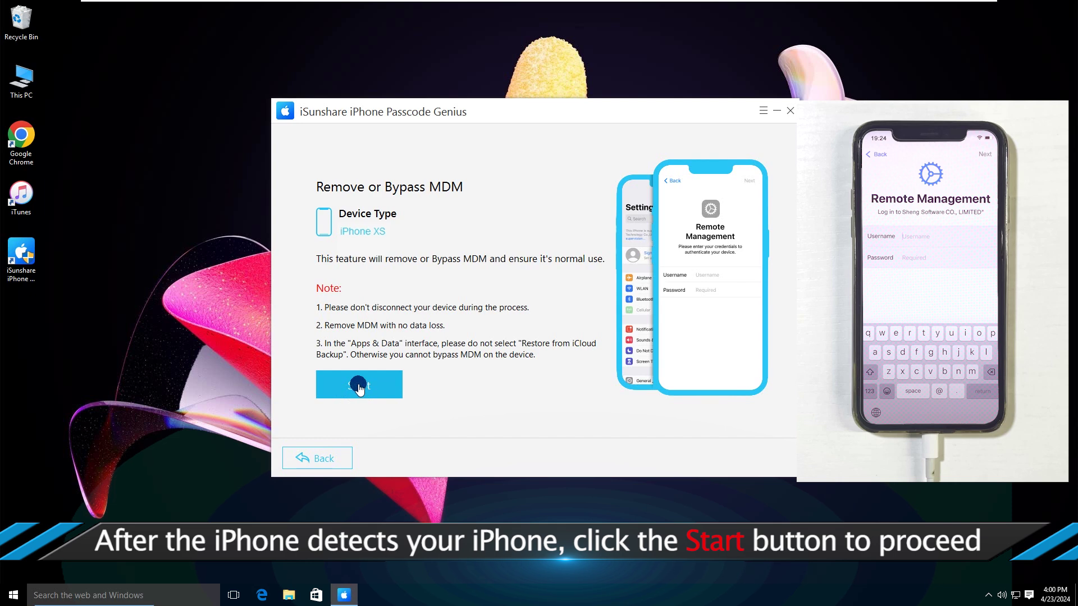
pyautogui.click(358, 385)
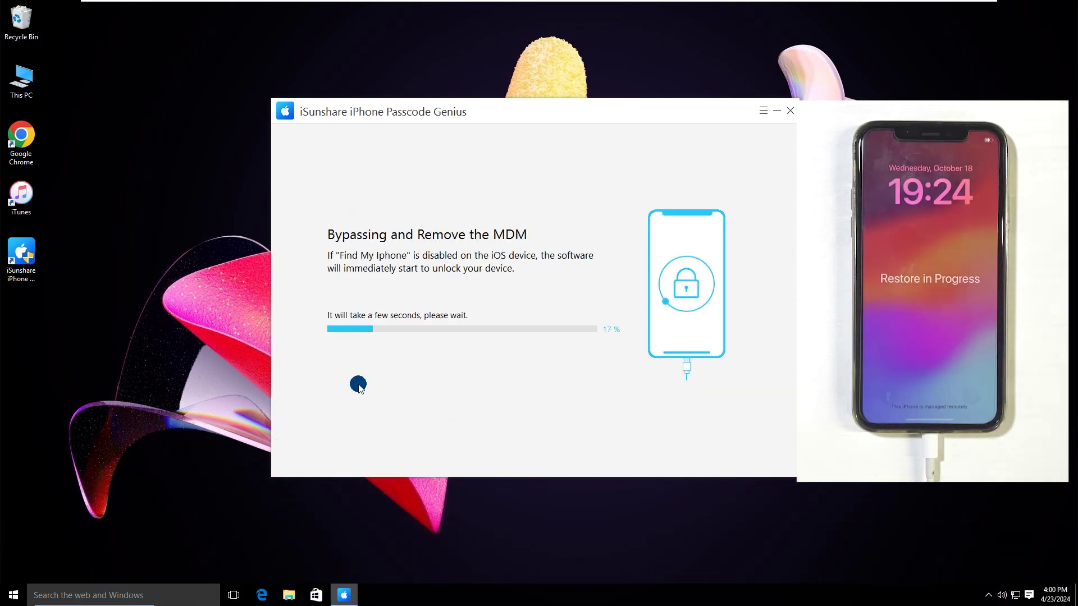